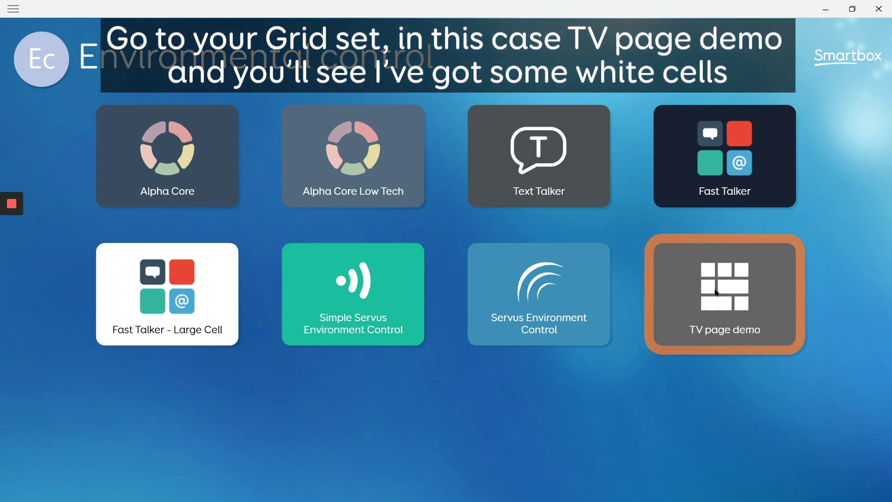
Step: Open the TV page demo grid set and switch its TV Guide page into editing
{"action": "left_click", "coordinate": [757, 309]}
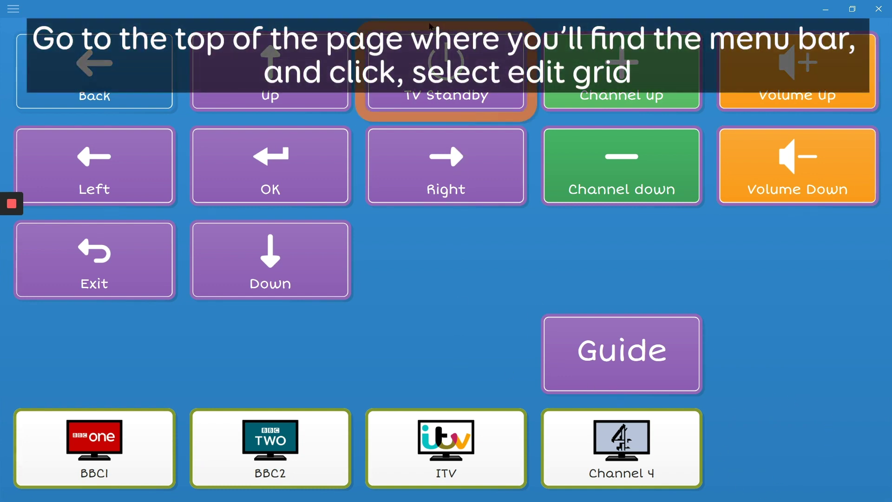
{"action": "left_click", "coordinate": [13, 8]}
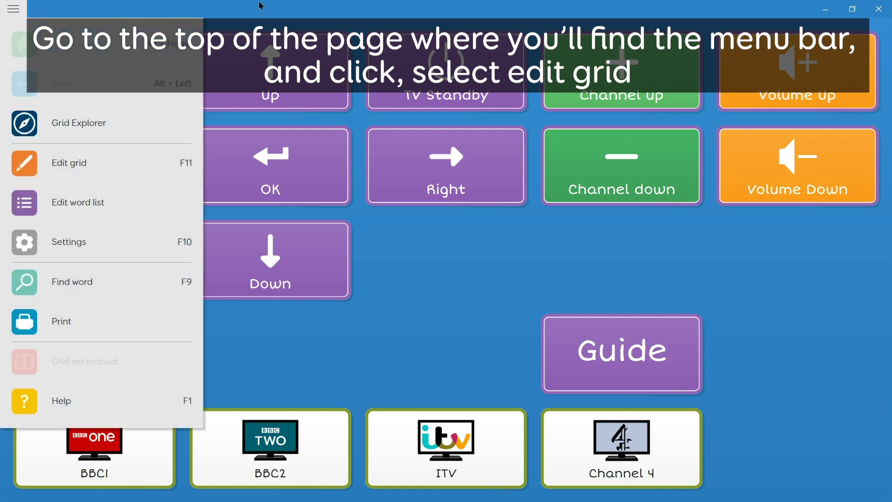
{"action": "left_click", "coordinate": [79, 166]}
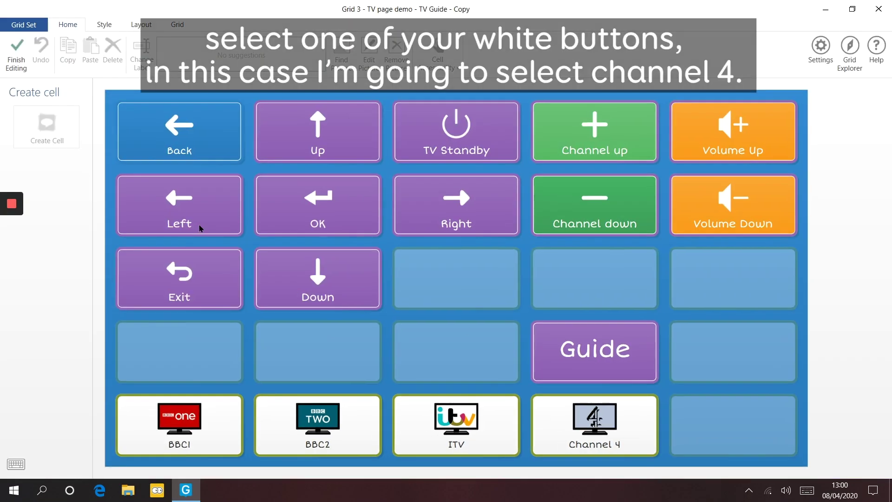
Step: Copy the Channel 4 cell and paste it into the blank cell to its right
{"action": "left_click", "coordinate": [598, 421]}
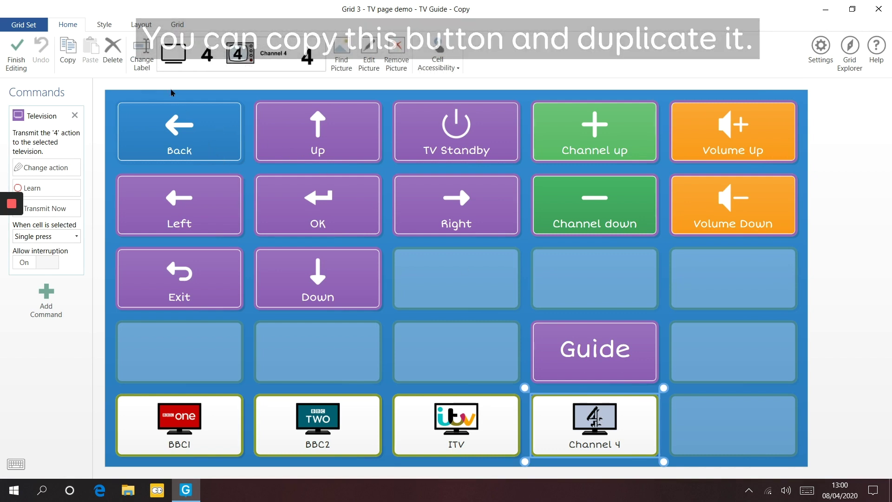
{"action": "left_click", "coordinate": [67, 55]}
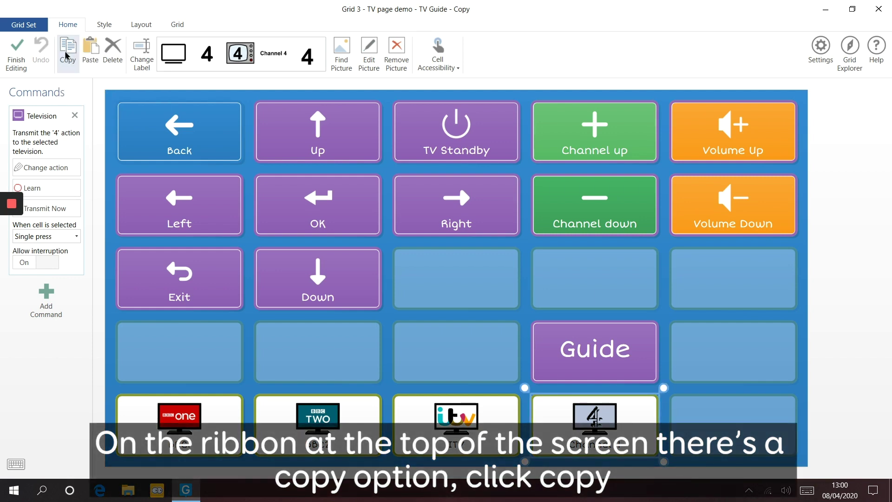
{"action": "left_click", "coordinate": [744, 426]}
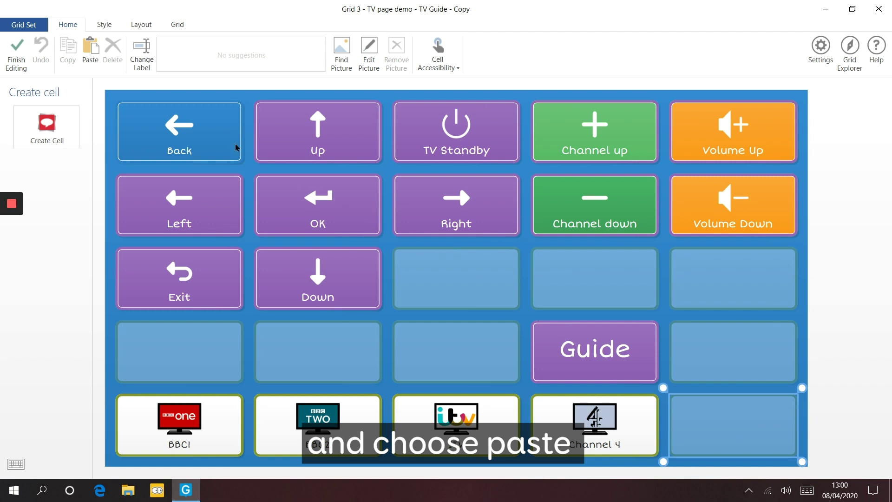
{"action": "left_click", "coordinate": [91, 50]}
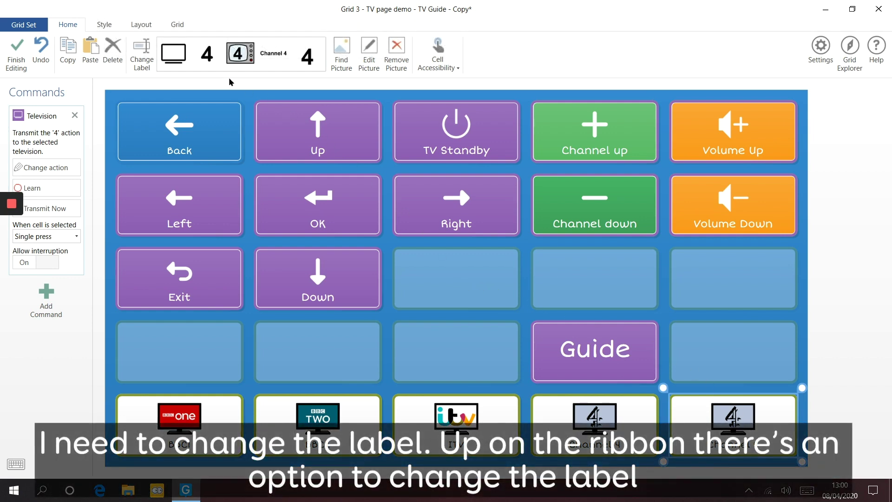
Step: Relabel the copied cell 'Channel 5' using the on-screen keyboard
{"action": "left_click", "coordinate": [139, 59]}
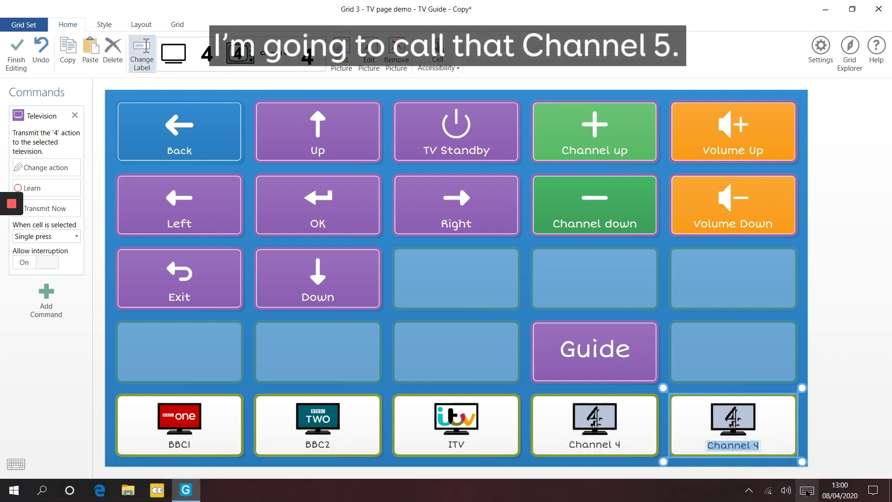
{"action": "left_click", "coordinate": [807, 490]}
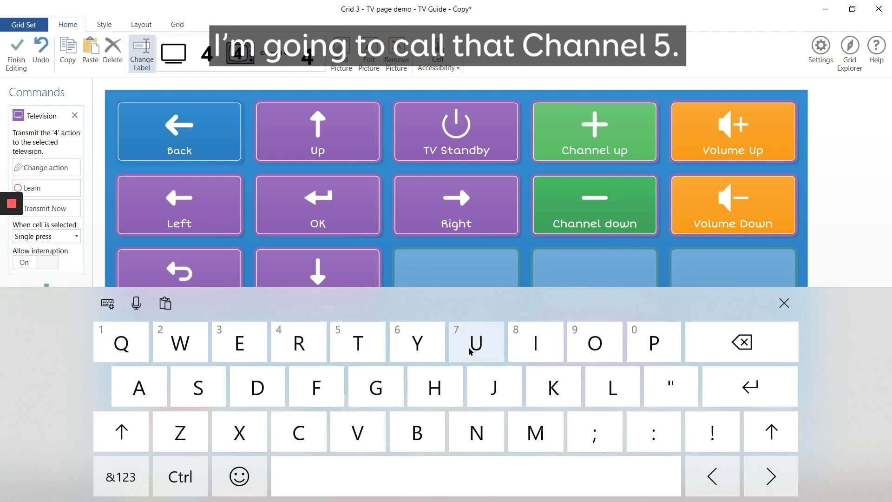
{"action": "left_click", "coordinate": [298, 430]}
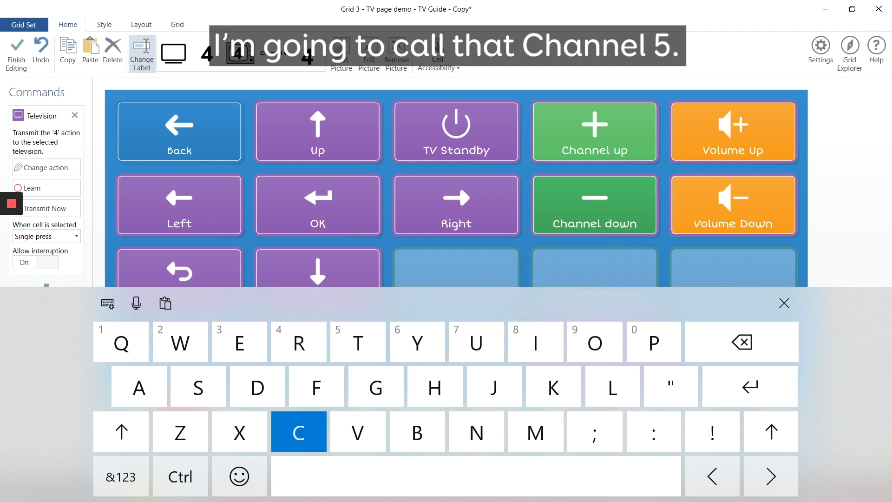
{"action": "type", "text": "han"}
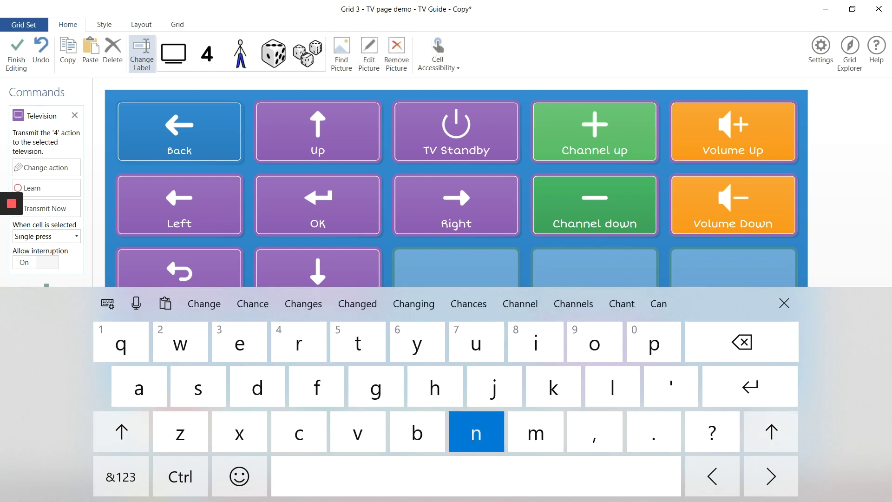
{"action": "type", "text": "nel"}
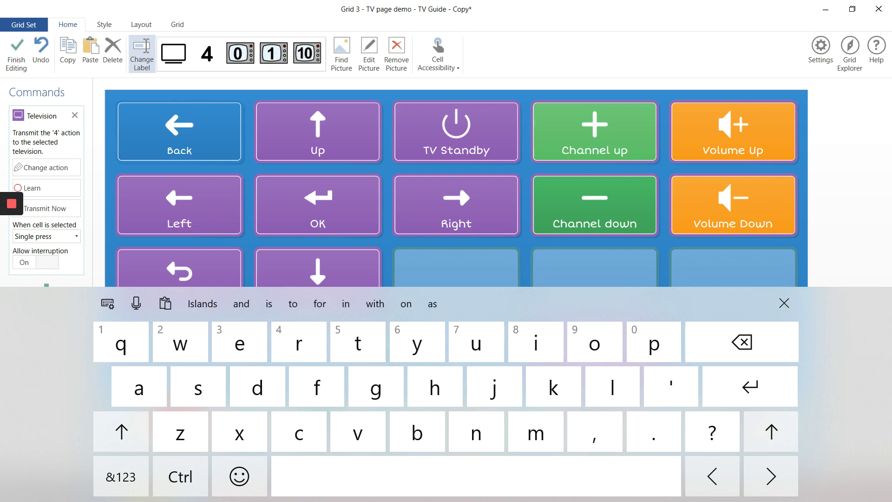
{"action": "left_click", "coordinate": [121, 477]}
{"action": "type", "text": "5"}
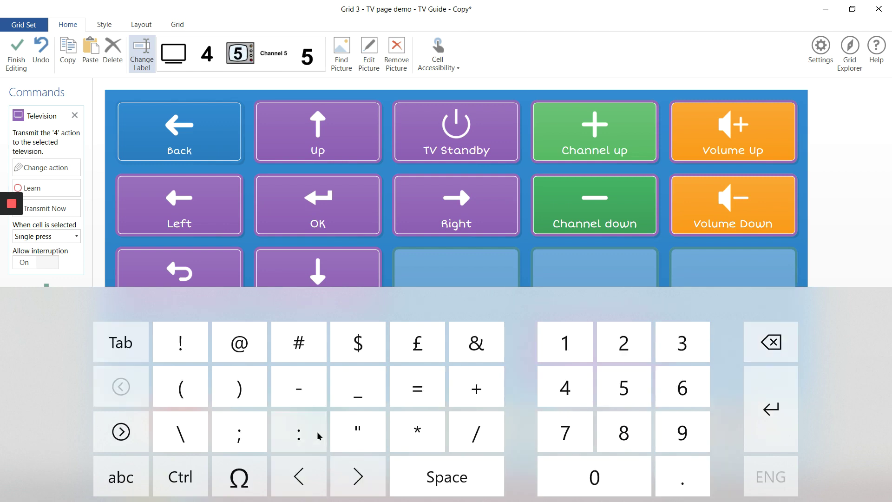
{"action": "key", "text": "Return"}
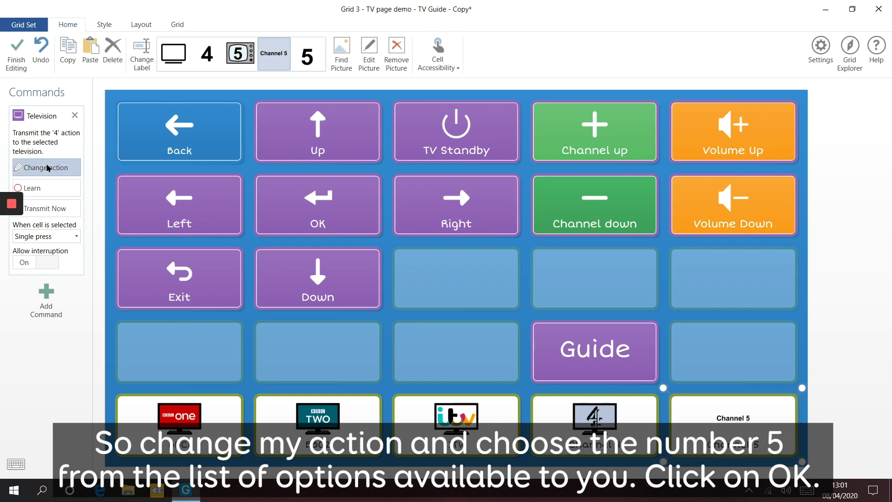
Step: Change the Channel 5 cell's Television action from 4 to 5
{"action": "left_click", "coordinate": [48, 168]}
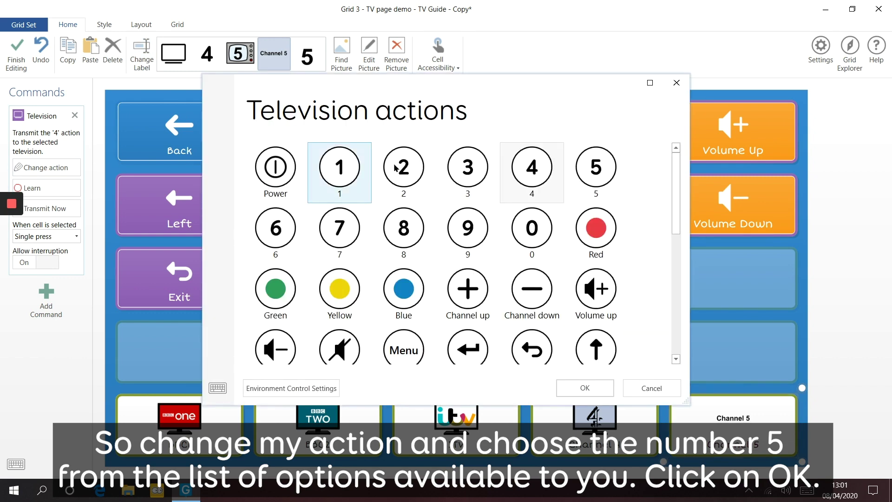
{"action": "left_click", "coordinate": [595, 172]}
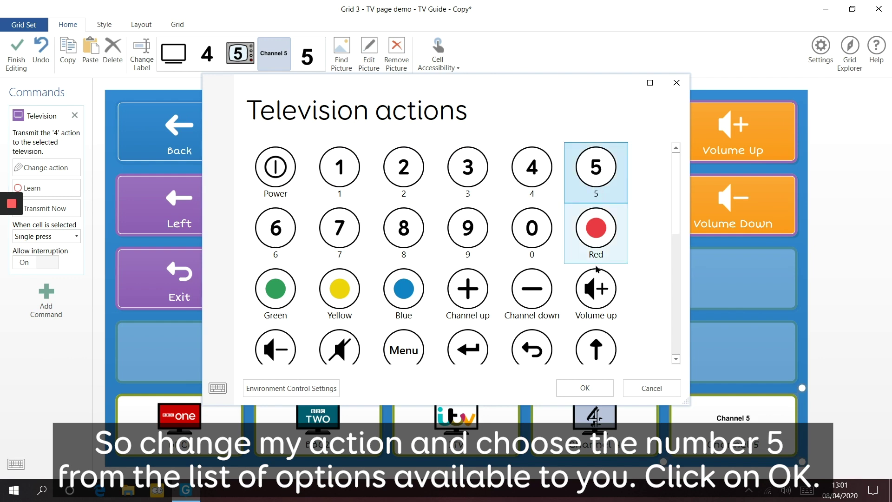
{"action": "left_click", "coordinate": [584, 388]}
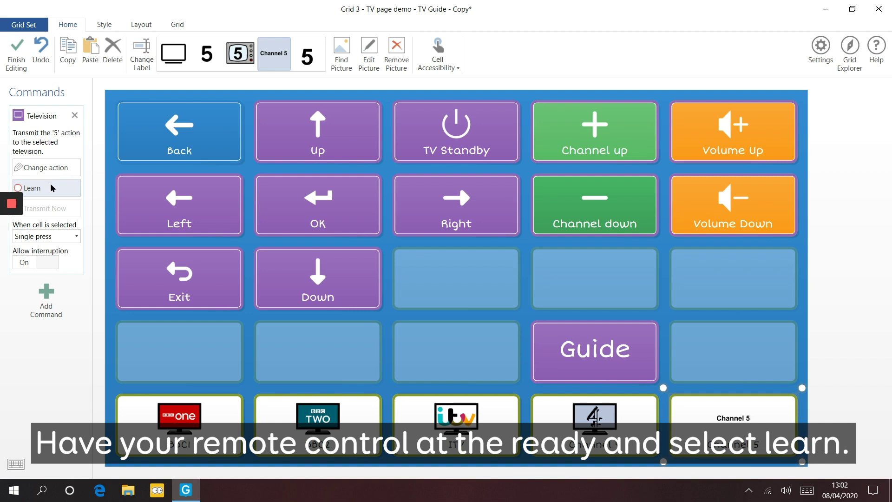
Step: Learn the remote's 5 signal for the Channel 5 cell and leave editing
{"action": "left_click", "coordinate": [52, 187]}
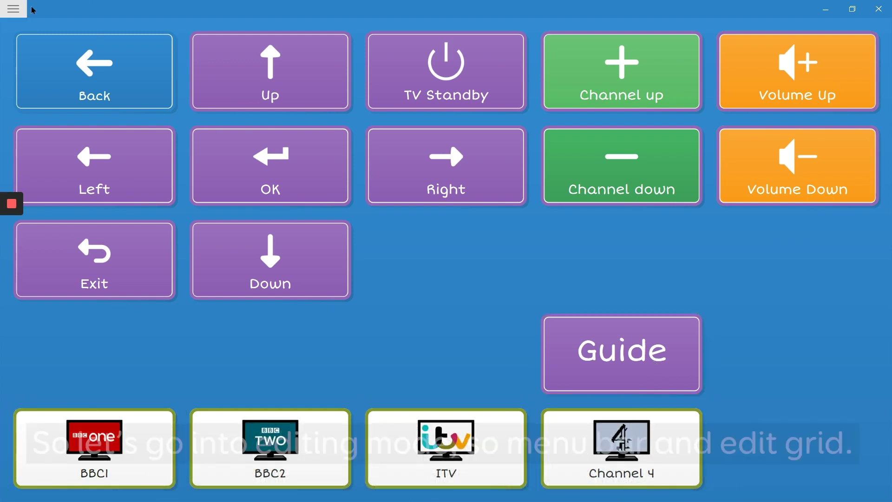
Step: Put the TV Guide page back into editing and select the Channel up cell to view its command
{"action": "left_click", "coordinate": [118, 7]}
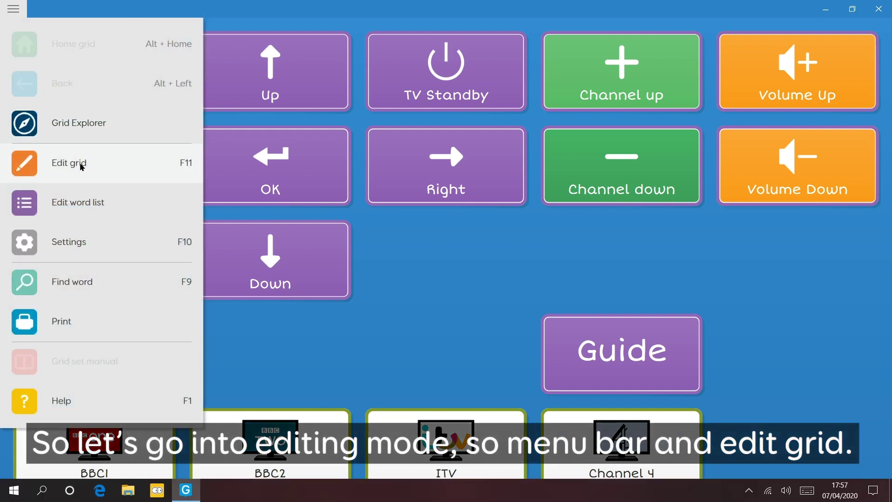
{"action": "left_click", "coordinate": [81, 166]}
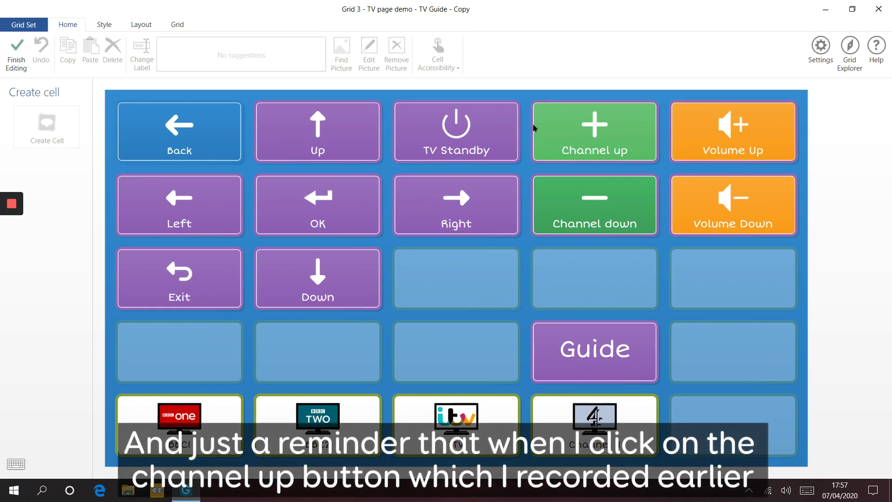
{"action": "left_click", "coordinate": [584, 135]}
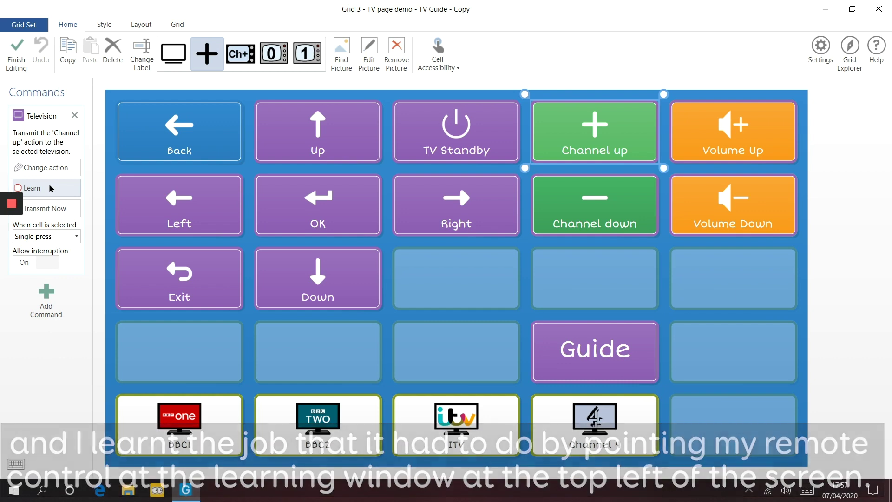
Step: Select BBC1 and expand its Television 1, 0, 1 commands and 0.2-second waits
{"action": "left_click", "coordinate": [186, 423]}
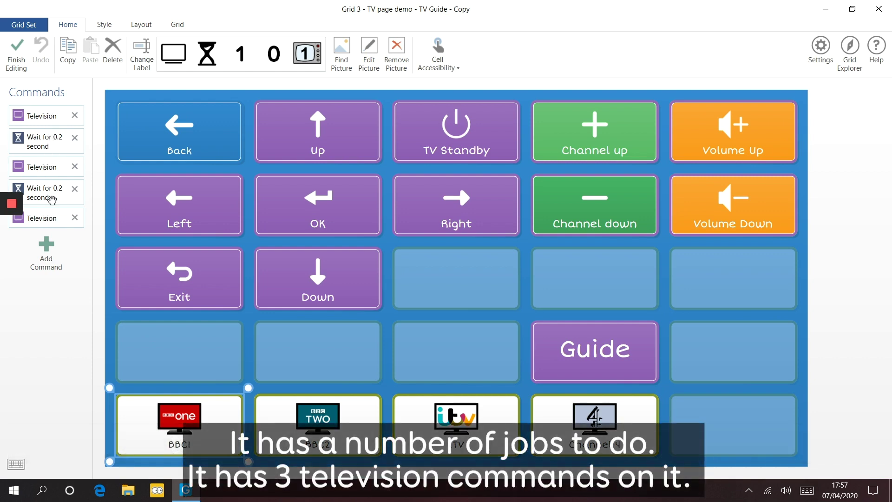
{"action": "left_click", "coordinate": [46, 117]}
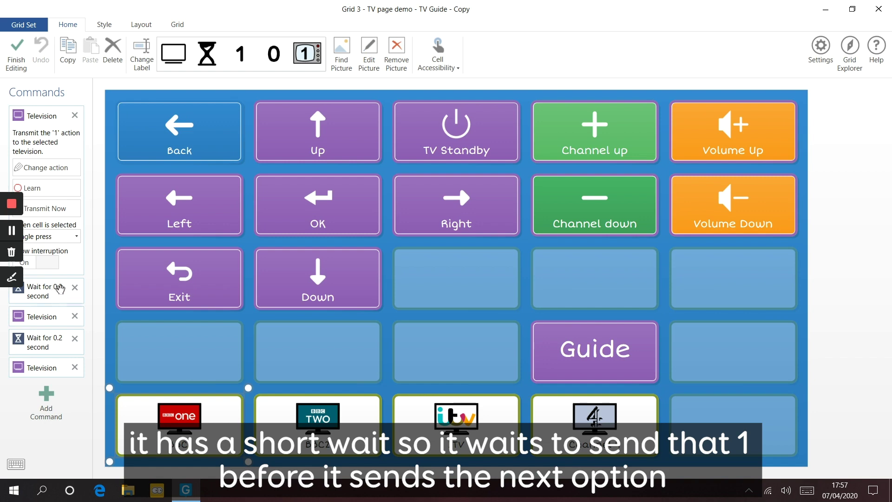
{"action": "left_click", "coordinate": [45, 316]}
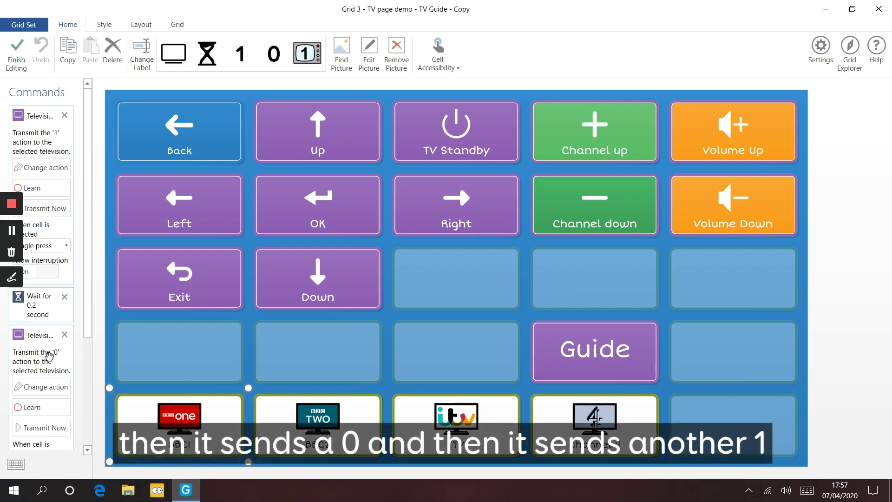
{"action": "scroll", "coordinate": [52, 350], "scroll_direction": "down", "scroll_amount": 4}
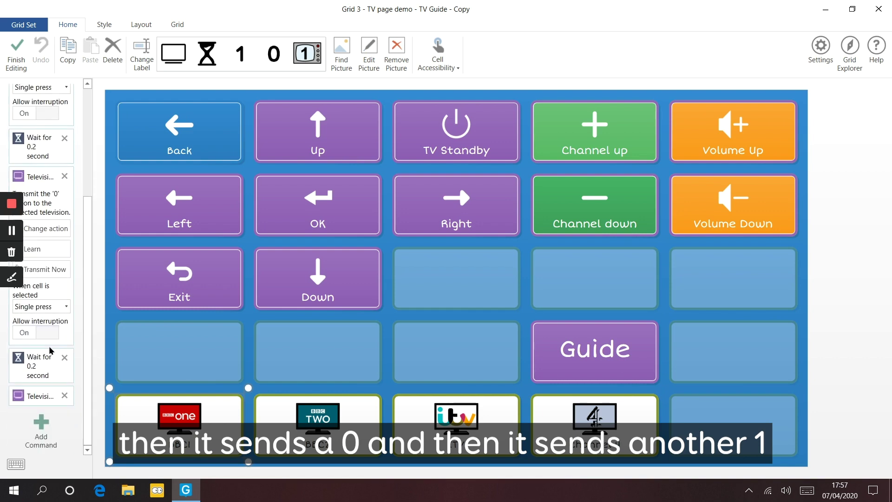
{"action": "left_click", "coordinate": [37, 400]}
{"action": "scroll", "coordinate": [32, 367], "scroll_direction": "down", "scroll_amount": 3}
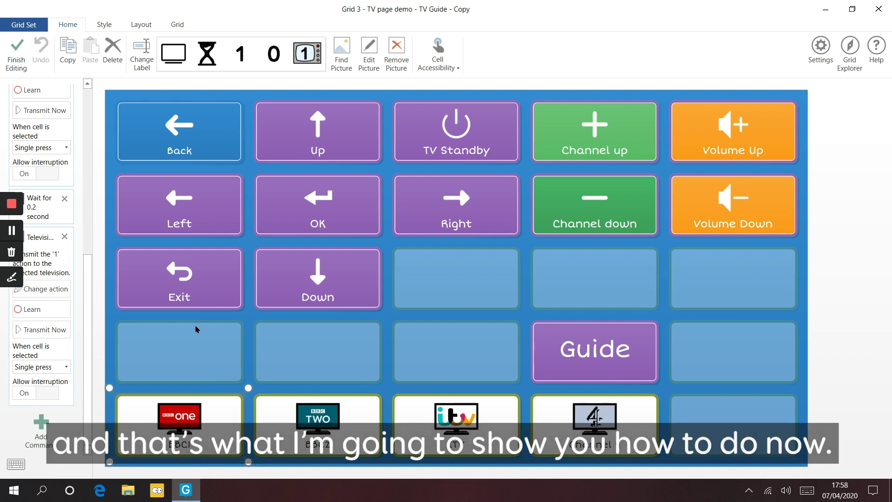
Step: Select the BBC2 cell and learn the remote's 2 signal for its Television command
{"action": "left_click", "coordinate": [327, 419]}
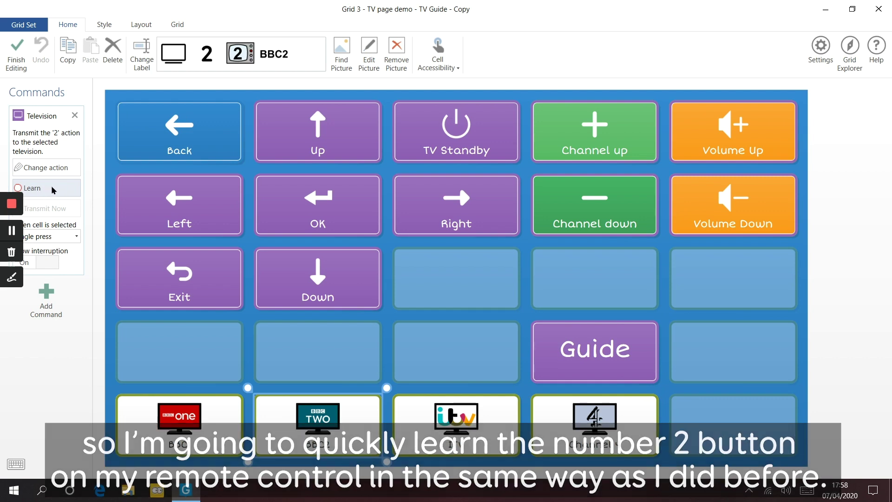
{"action": "left_click", "coordinate": [51, 185]}
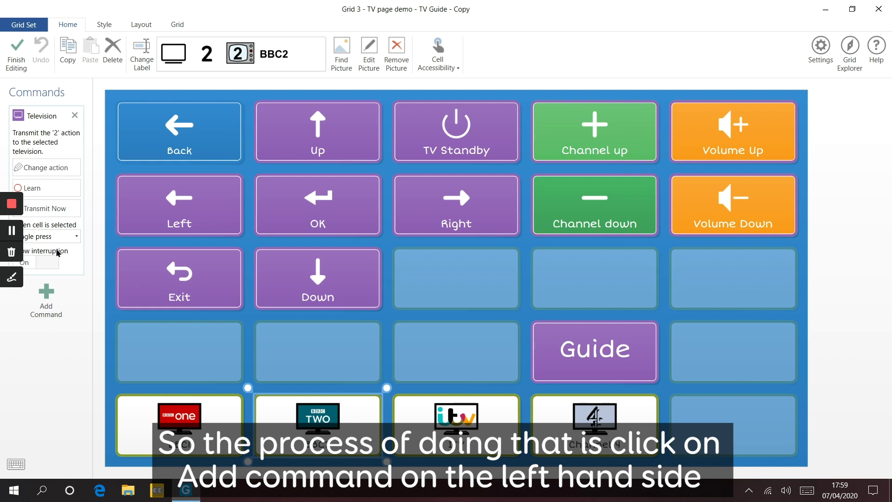
Step: Add an Environment control Television command to BBC2 that transmits the number 1
{"action": "left_click", "coordinate": [47, 295]}
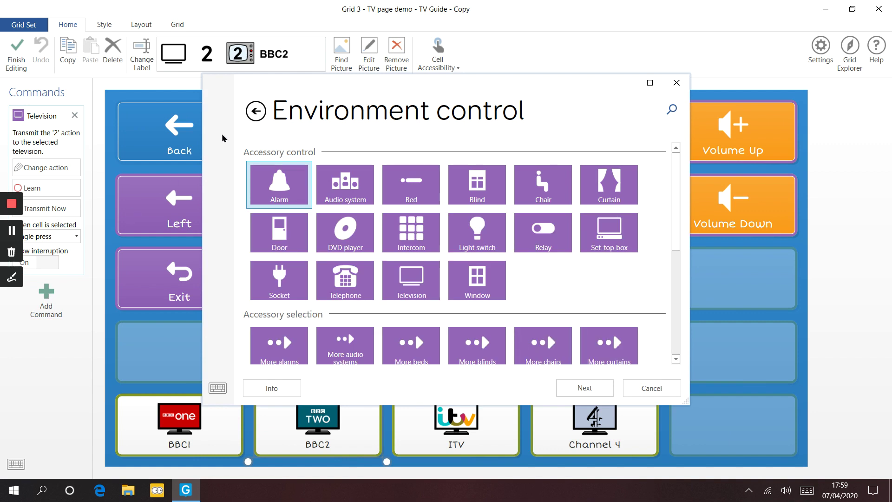
{"action": "left_click", "coordinate": [251, 114]}
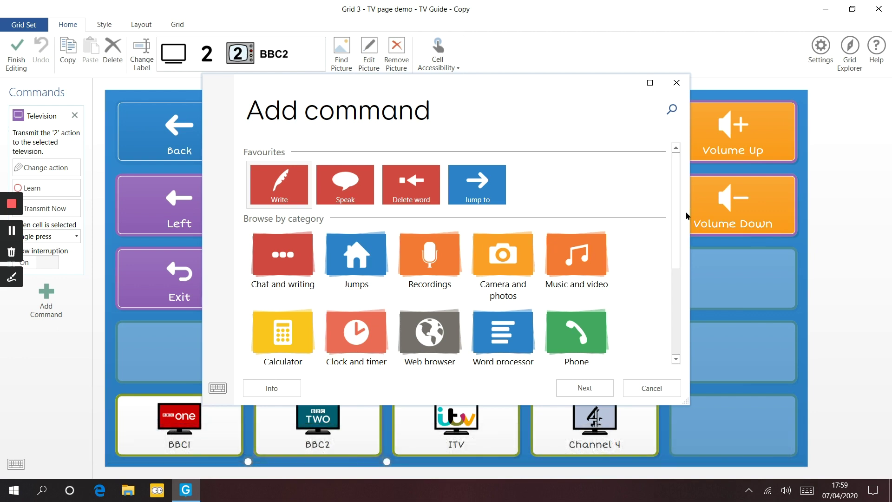
{"action": "left_click_drag", "start_coordinate": [677, 208], "coordinate": [679, 297]}
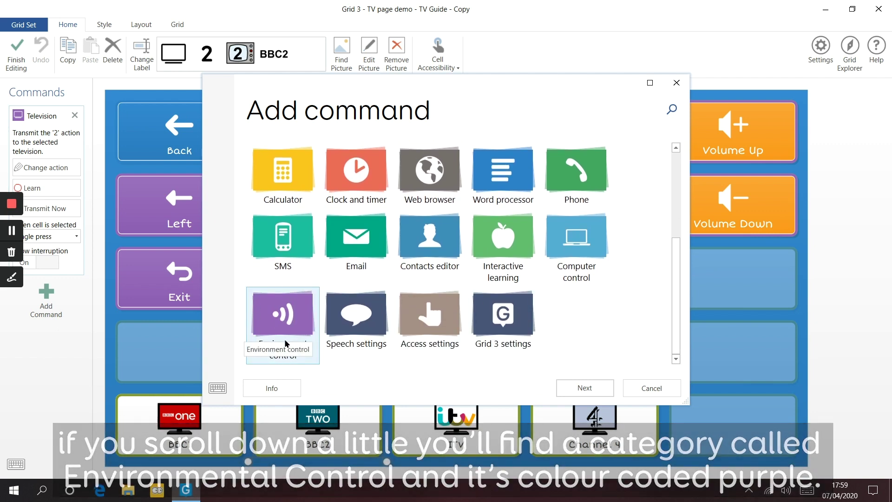
{"action": "left_click", "coordinate": [289, 320]}
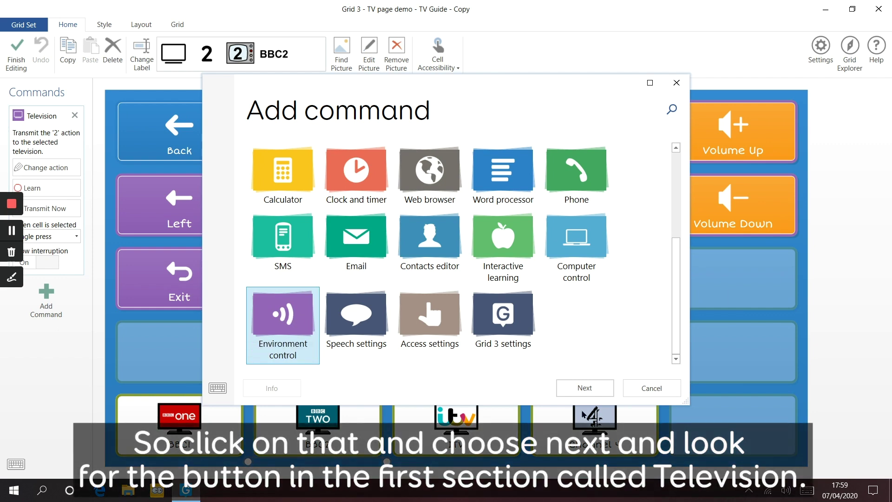
{"action": "left_click", "coordinate": [585, 390]}
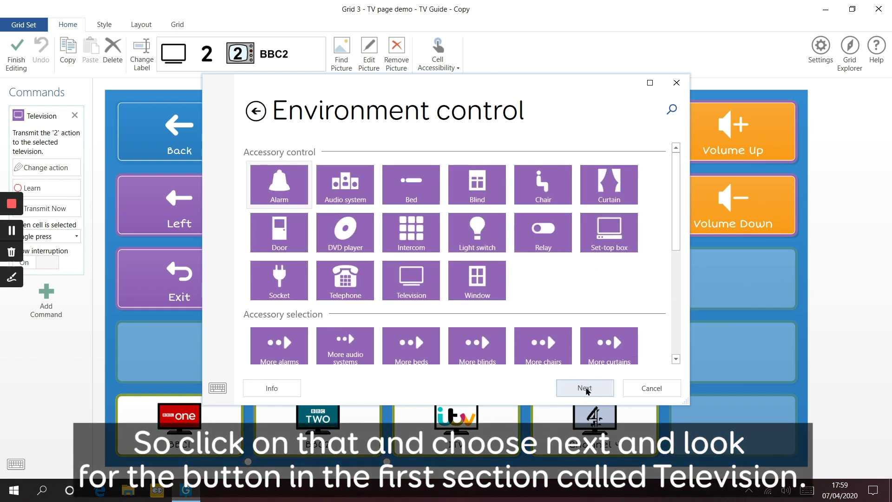
{"action": "left_click", "coordinate": [411, 283]}
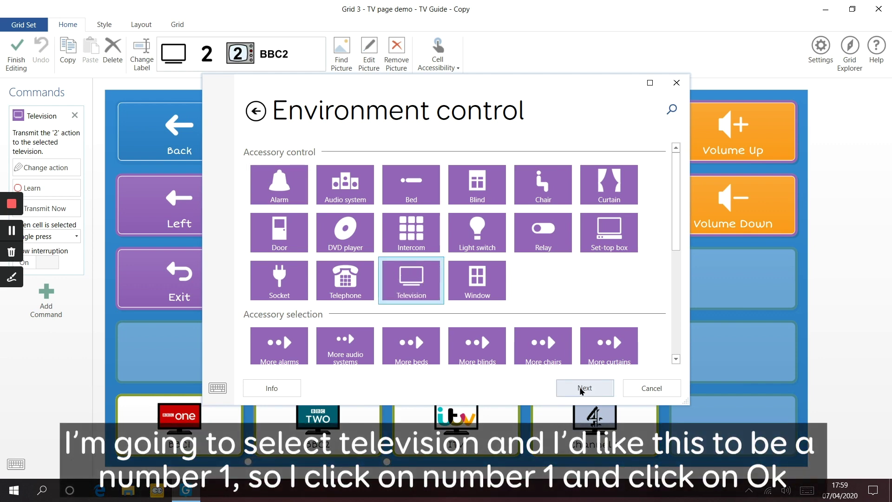
{"action": "left_click", "coordinate": [580, 389]}
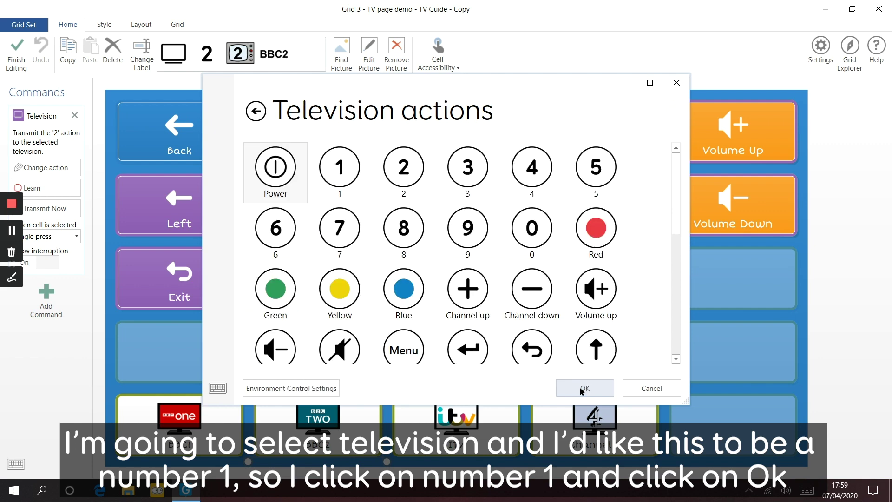
{"action": "left_click", "coordinate": [340, 178]}
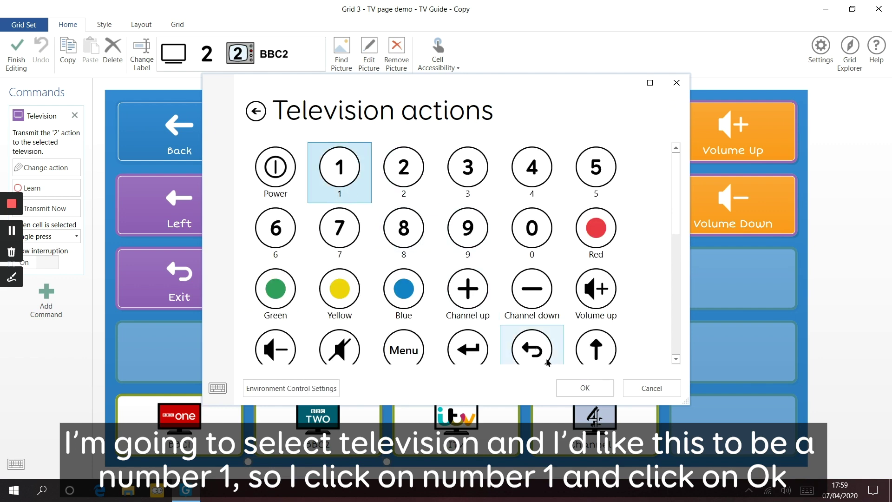
{"action": "left_click", "coordinate": [583, 388]}
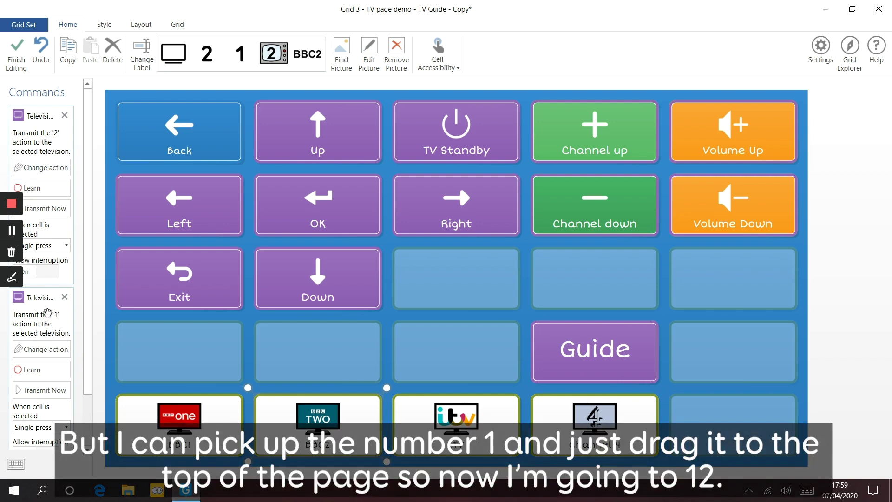
Step: Move BBC2's Transmit '1' command above the Transmit '2' command
{"action": "left_click_drag", "start_coordinate": [46, 315], "coordinate": [63, 134]}
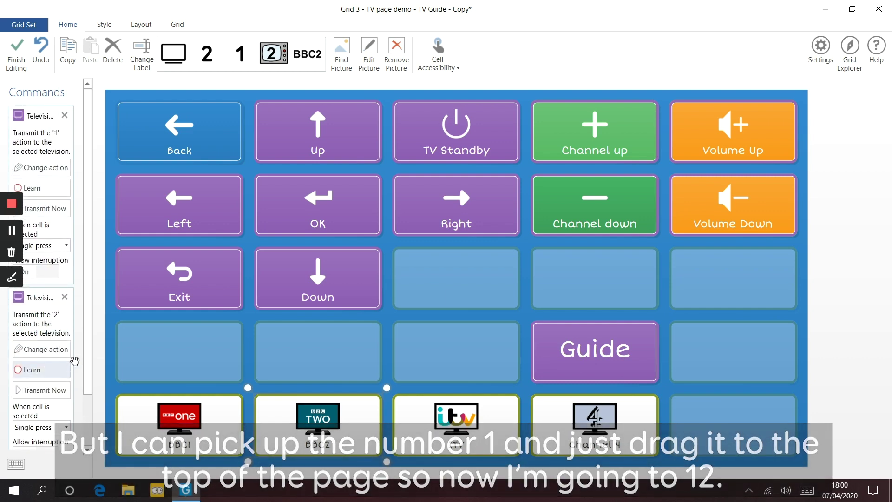
{"action": "left_click_drag", "start_coordinate": [84, 339], "coordinate": [84, 419]}
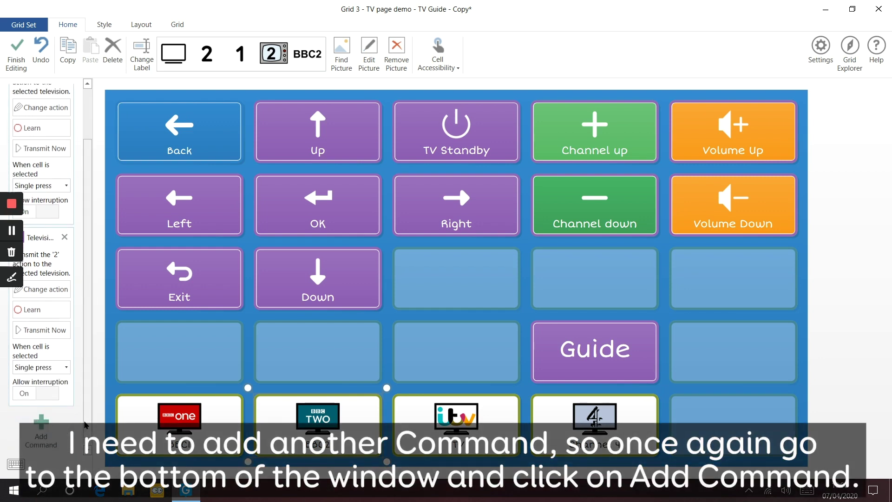
Step: Add a Television command that transmits '0' to the BBC2 cell's command list
{"action": "left_click", "coordinate": [43, 423]}
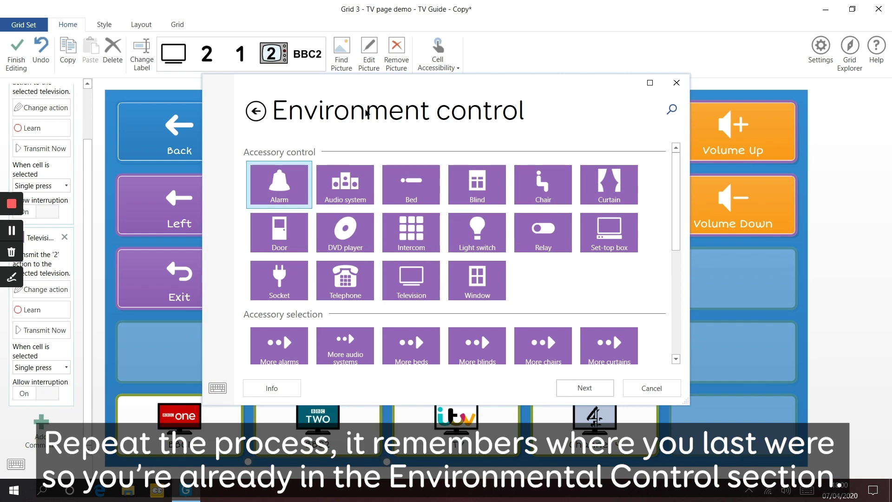
{"action": "left_click", "coordinate": [415, 286]}
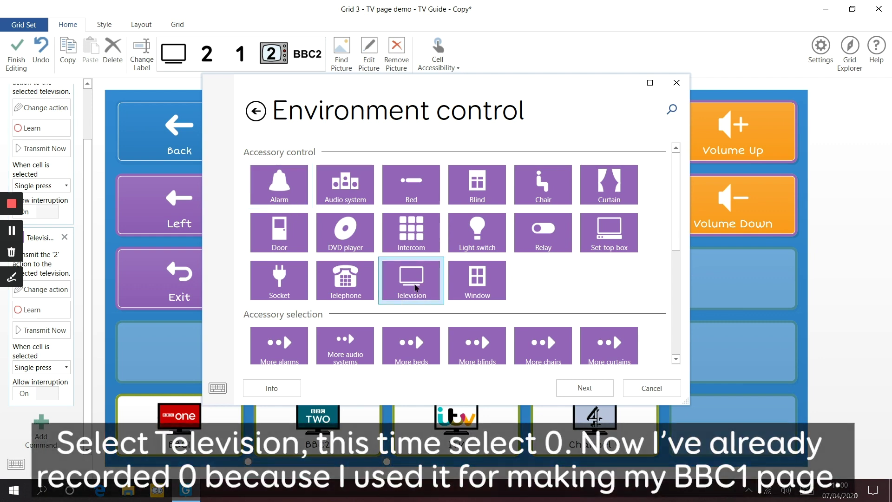
{"action": "left_click", "coordinate": [585, 390]}
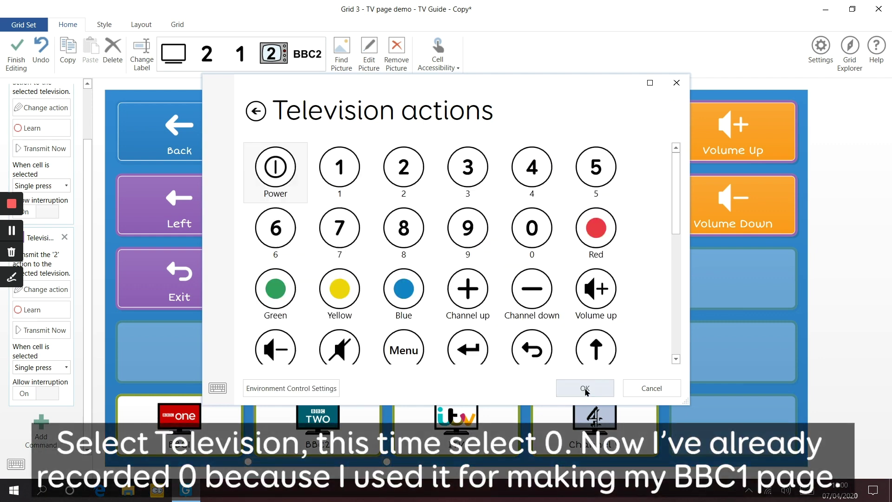
{"action": "left_click", "coordinate": [535, 244]}
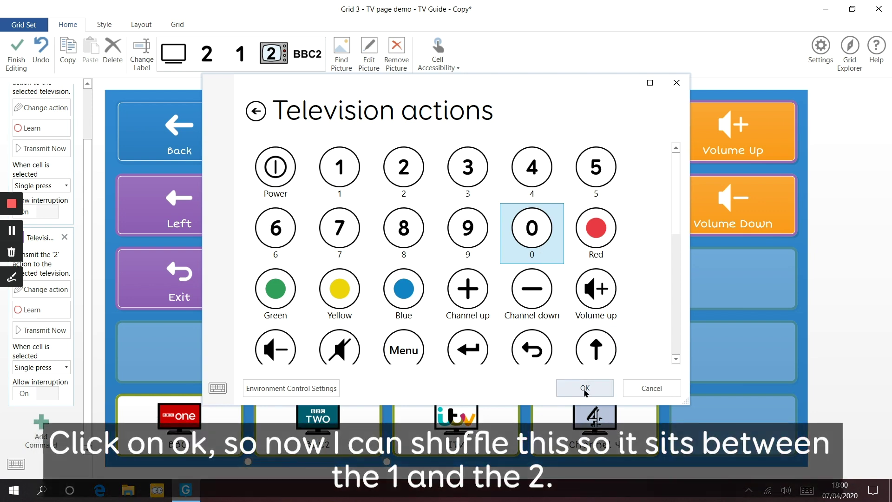
{"action": "left_click", "coordinate": [584, 388]}
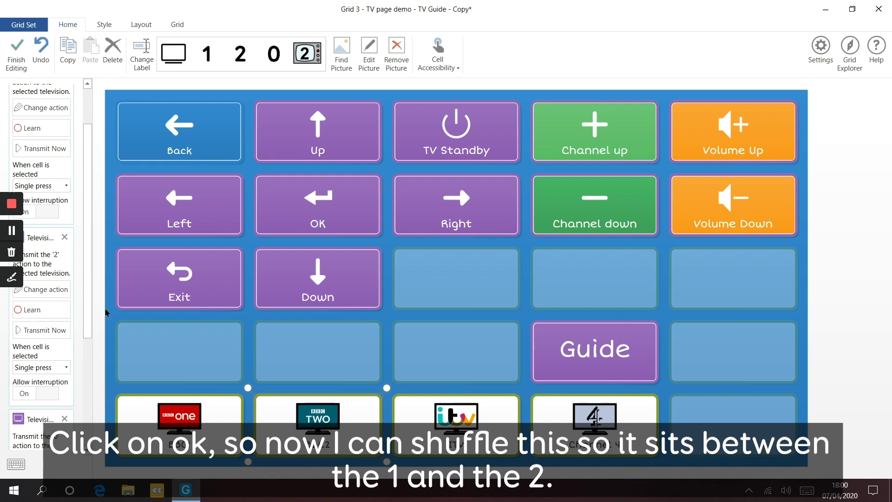
Step: Reorder the BBC2 commands so Television '0' sits between '1' and '2', giving 1, 0, 2
{"action": "left_click_drag", "start_coordinate": [90, 302], "coordinate": [95, 259]}
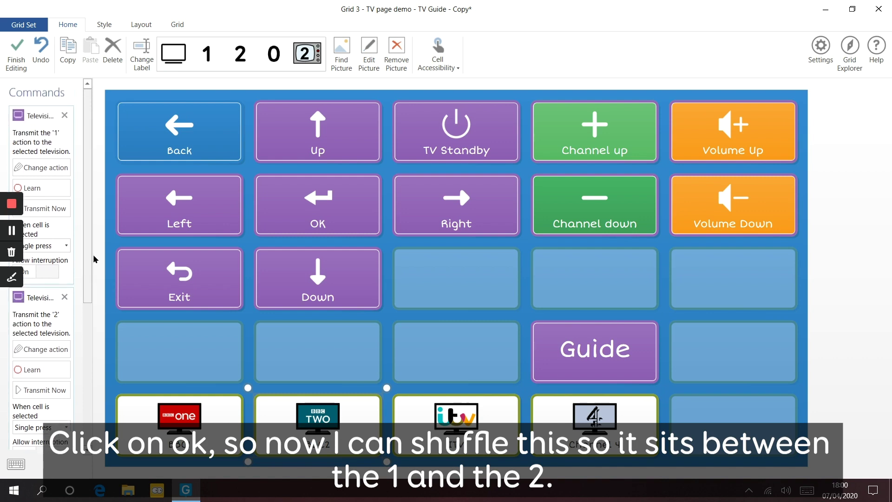
{"action": "scroll", "coordinate": [42, 279], "scroll_direction": "down", "scroll_amount": 3}
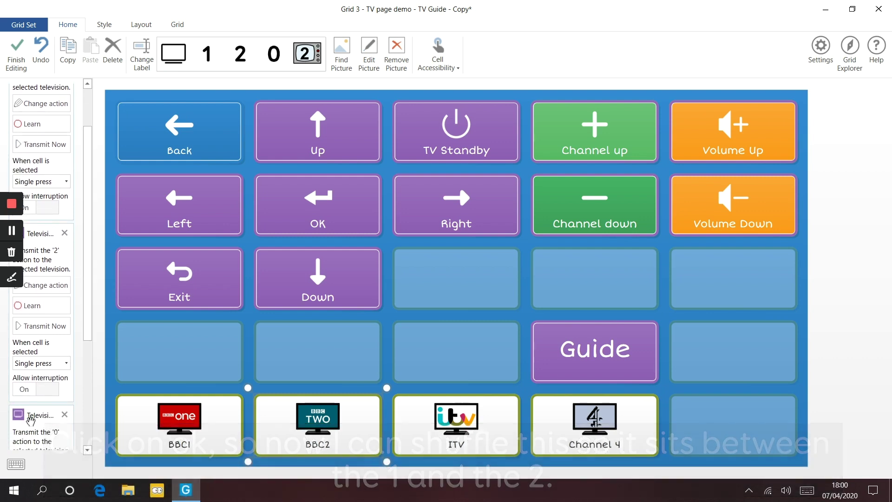
{"action": "left_click_drag", "start_coordinate": [33, 418], "coordinate": [78, 236]}
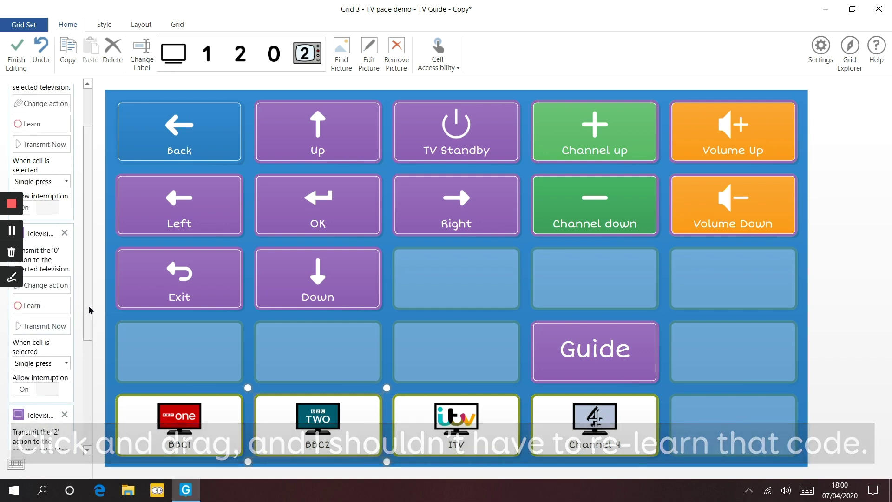
{"action": "left_click_drag", "start_coordinate": [89, 305], "coordinate": [104, 291]}
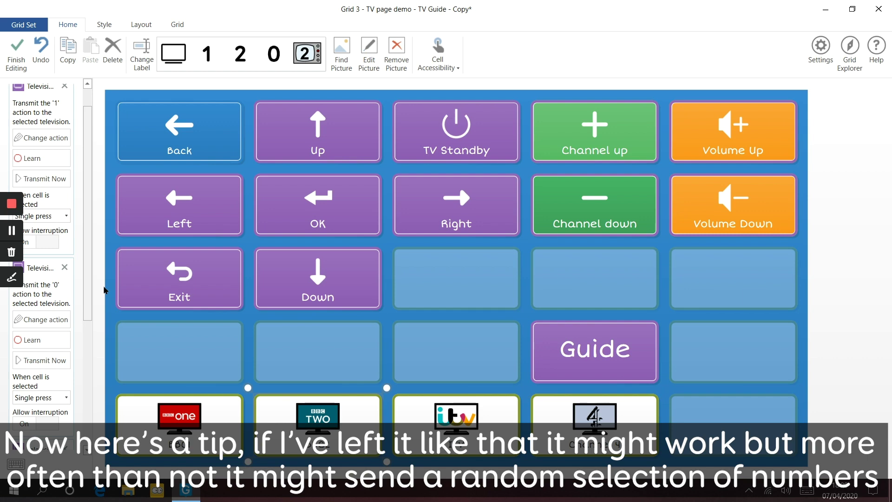
{"action": "left_click_drag", "start_coordinate": [104, 291], "coordinate": [108, 302]}
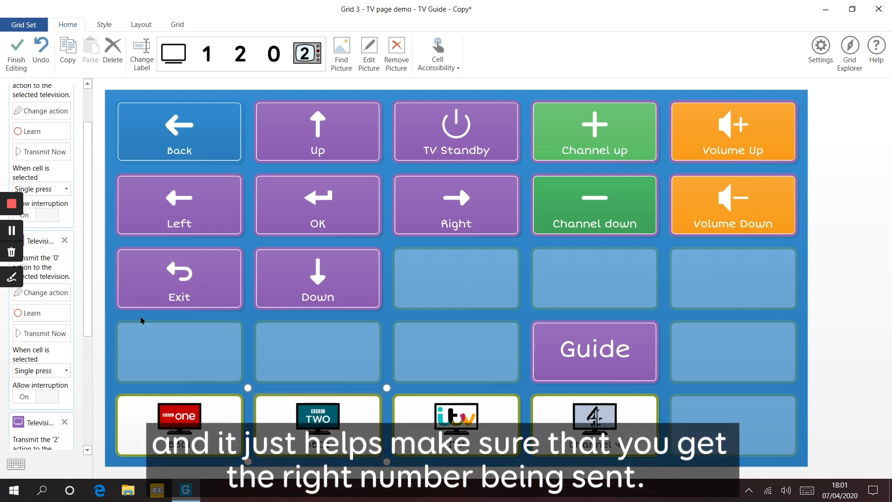
{"action": "left_click_drag", "start_coordinate": [88, 317], "coordinate": [88, 442]}
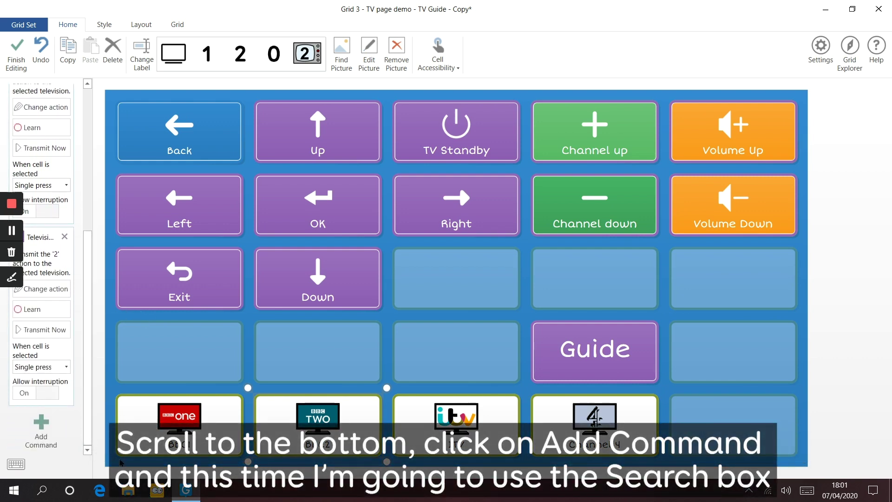
Step: Search the commands for 'Wait' and add the Wait command to the BBC2 cell
{"action": "left_click", "coordinate": [43, 439]}
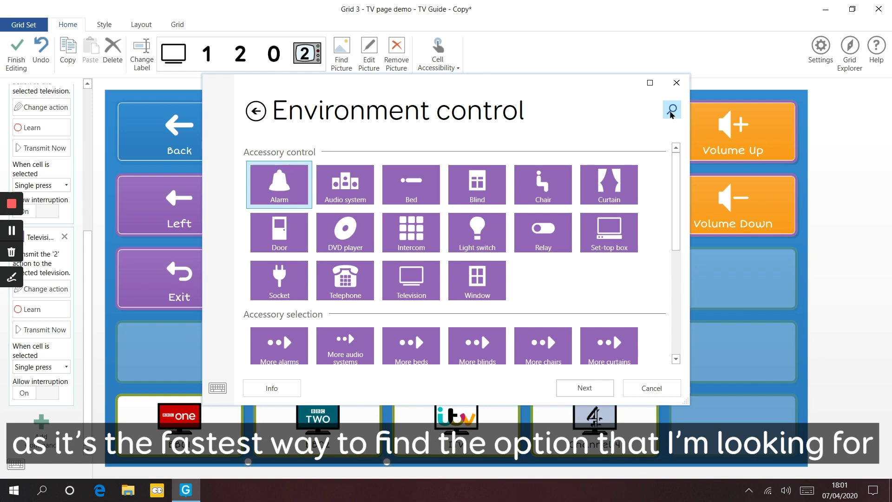
{"action": "left_click", "coordinate": [671, 112]}
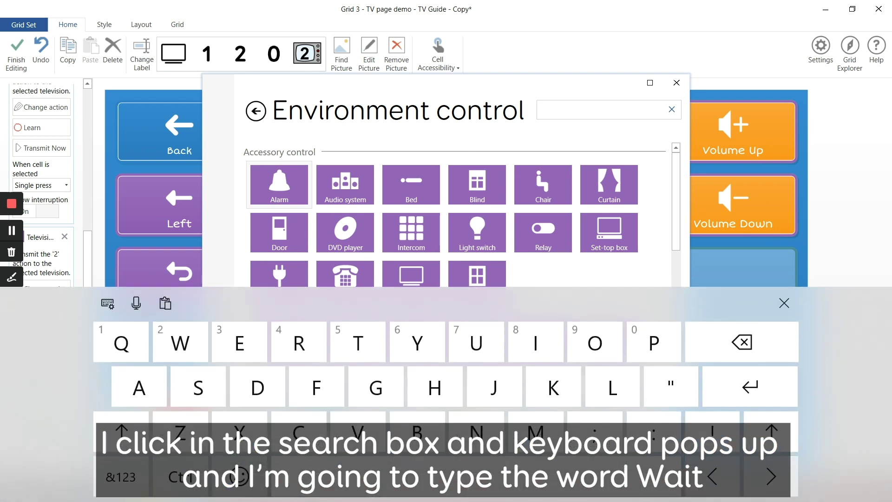
{"action": "type", "text": "Wa"}
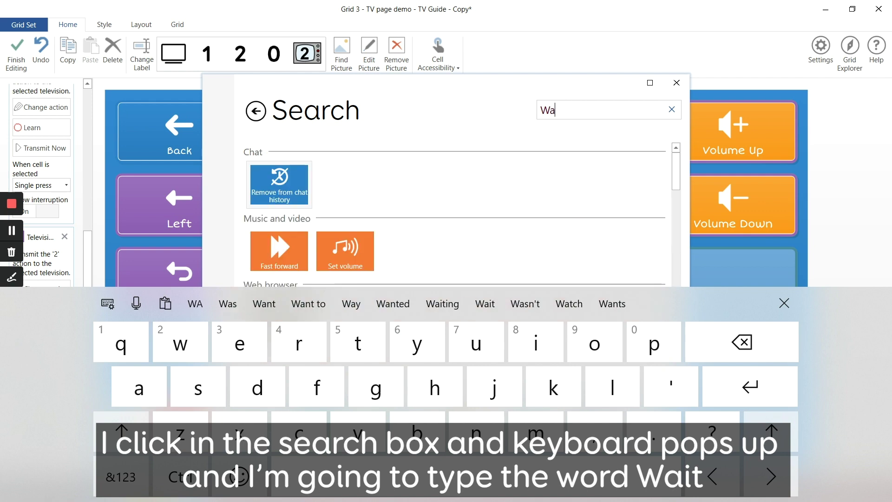
{"action": "type", "text": "it"}
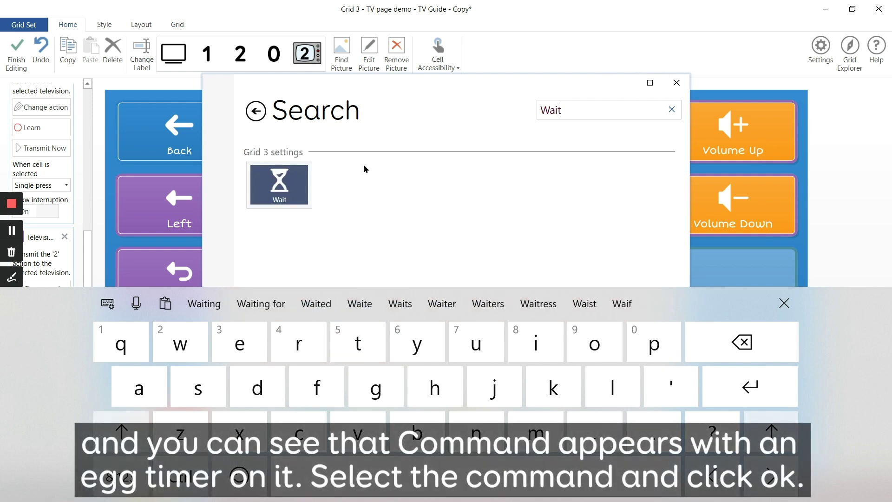
{"action": "left_click", "coordinate": [274, 193]}
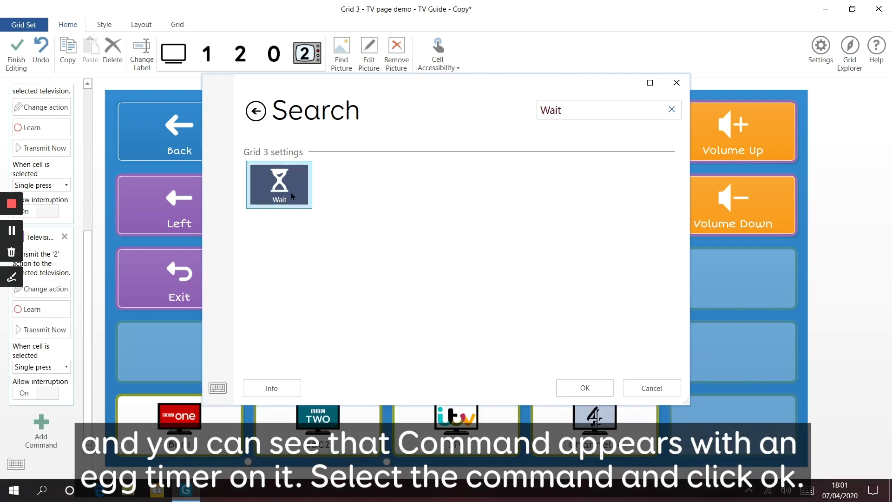
{"action": "left_click", "coordinate": [599, 393]}
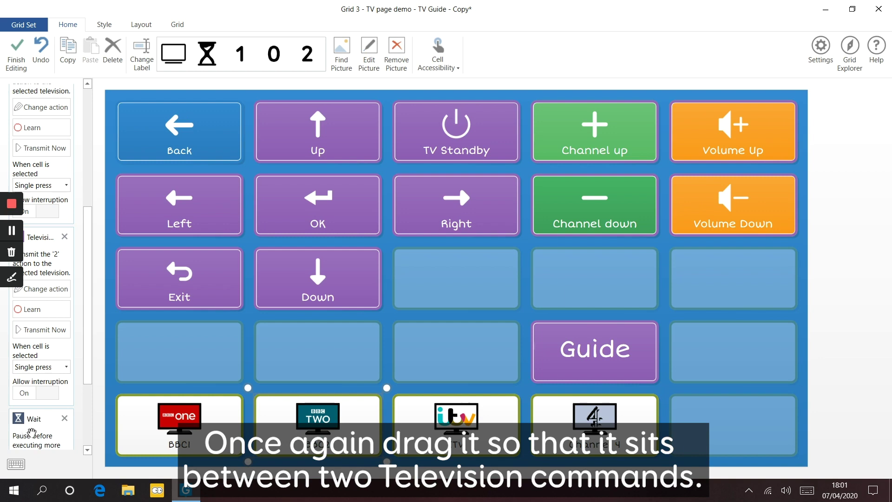
Step: Move the 0.1-second Wait command between Television '1' and '0', giving 1, Wait, 0, 2
{"action": "left_click_drag", "start_coordinate": [31, 433], "coordinate": [62, 109]}
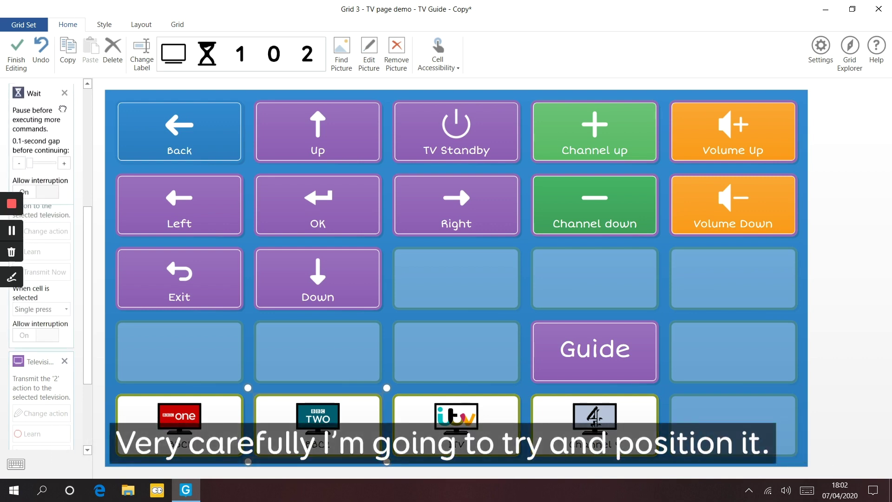
{"action": "scroll", "coordinate": [87, 356], "scroll_direction": "down", "scroll_amount": 1}
{"action": "left_click_drag", "start_coordinate": [86, 356], "coordinate": [96, 244]}
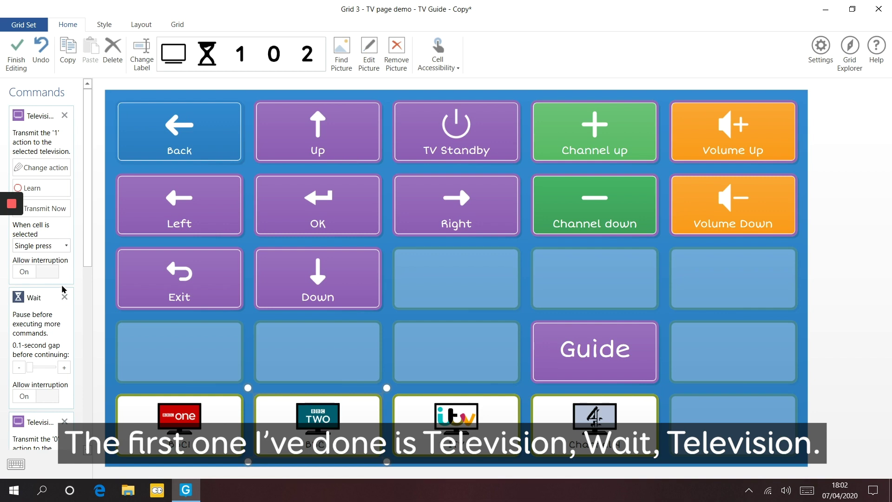
{"action": "left_click_drag", "start_coordinate": [89, 248], "coordinate": [88, 423]}
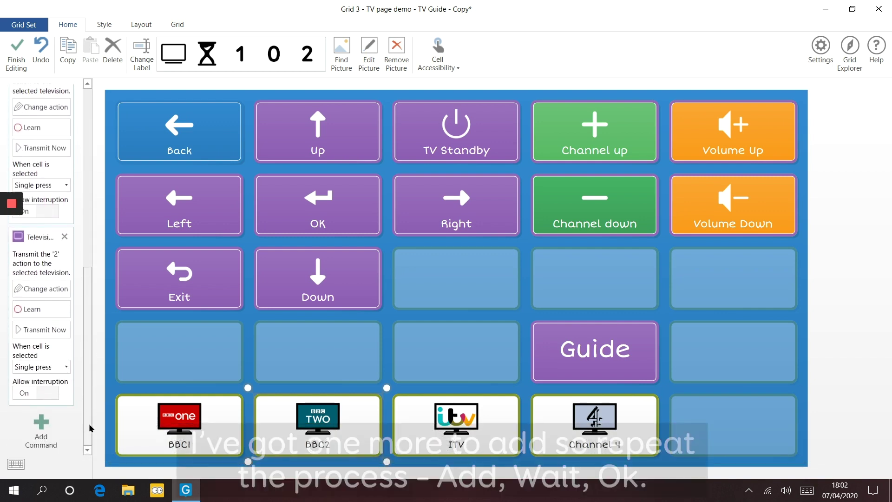
Step: Add another Wait command to the BBC2 cell from the Wait search results
{"action": "left_click", "coordinate": [41, 430]}
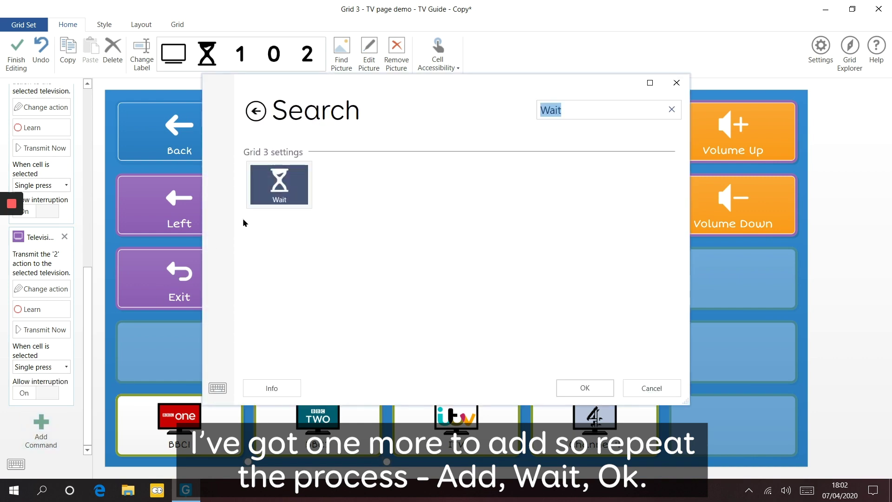
{"action": "left_click", "coordinate": [268, 189]}
{"action": "left_click", "coordinate": [585, 388]}
Step: Place the new 0.1-second Wait between '0' and '2', with the first Wait now 0.2 seconds
{"action": "scroll", "coordinate": [36, 431], "scroll_direction": "down", "scroll_amount": 4}
{"action": "left_click_drag", "start_coordinate": [86, 286], "coordinate": [106, 117]}
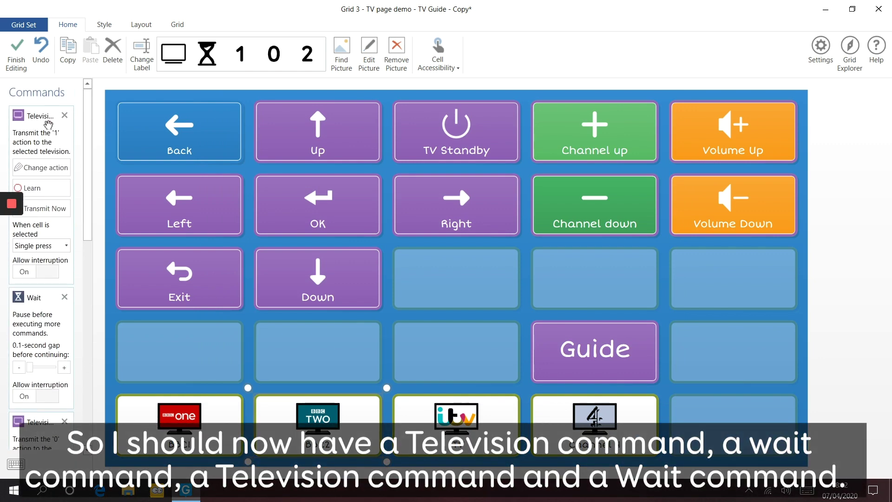
{"action": "left_click_drag", "start_coordinate": [86, 216], "coordinate": [106, 238]}
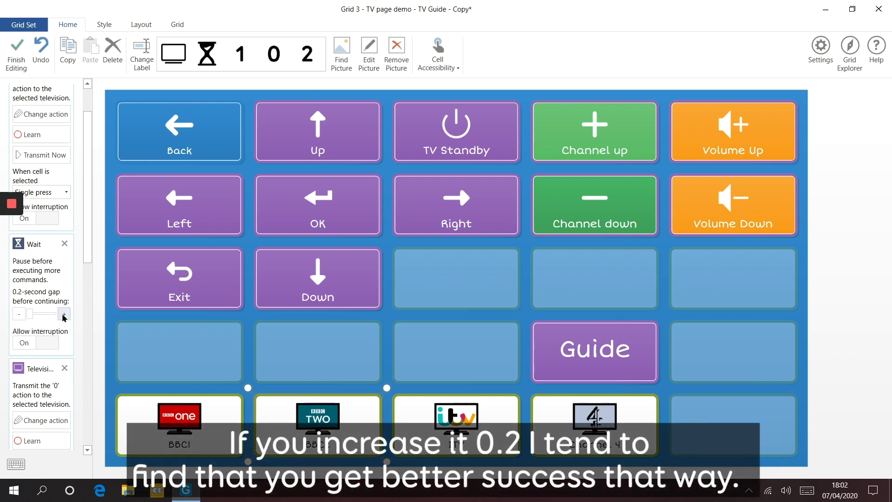
{"action": "left_click_drag", "start_coordinate": [90, 256], "coordinate": [91, 398]}
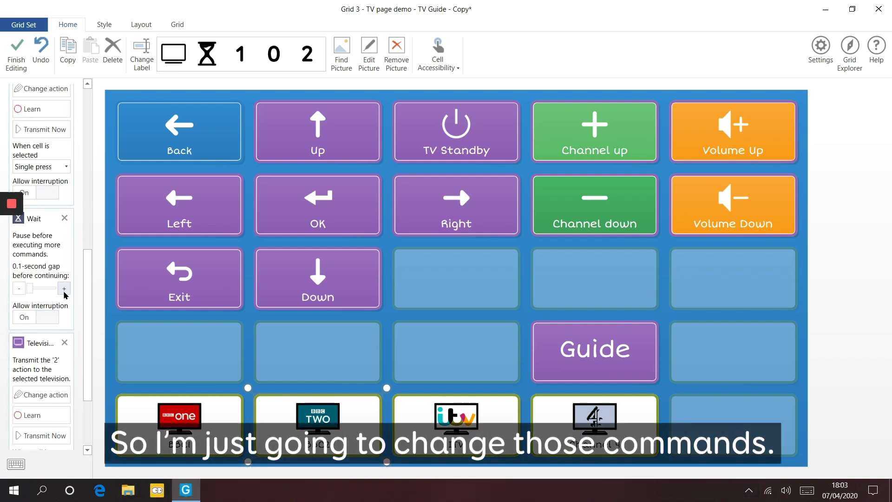